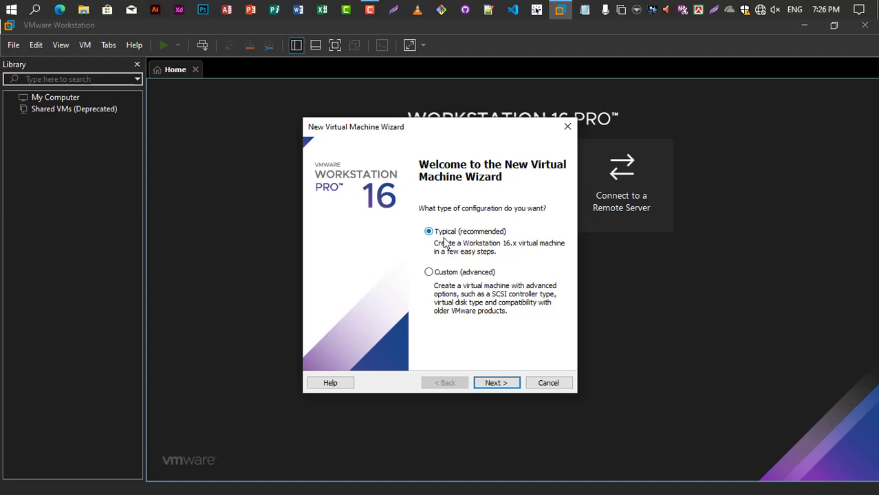
Step: Choose a typical configuration, defer the operating system installation, and select Windows 7 x64 as the guest operating system
{"action": "left_click", "coordinate": [490, 385]}
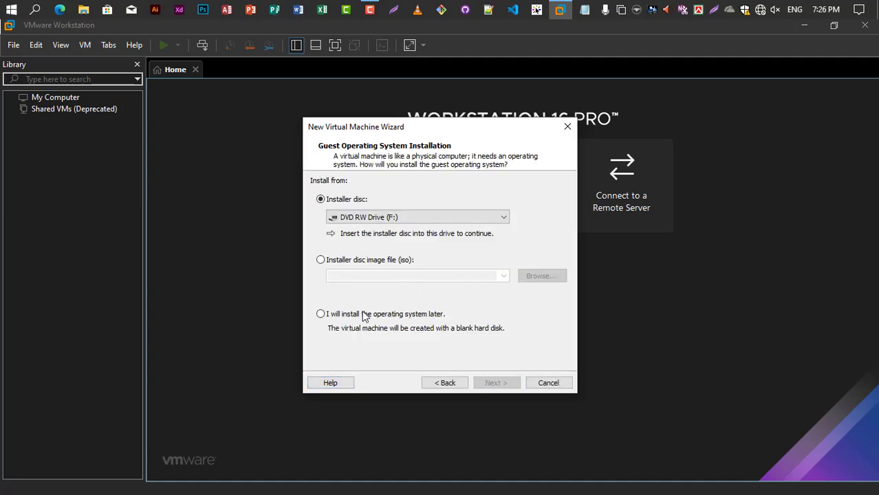
{"action": "left_click", "coordinate": [321, 314]}
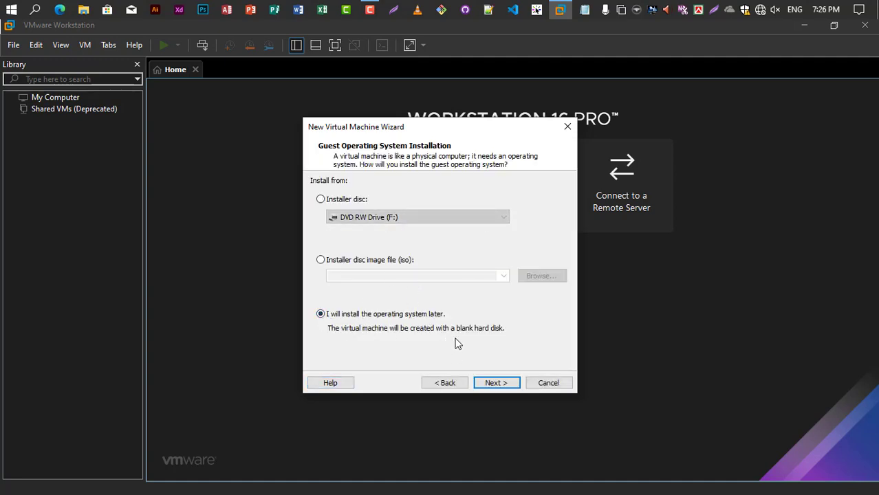
{"action": "left_click", "coordinate": [493, 383]}
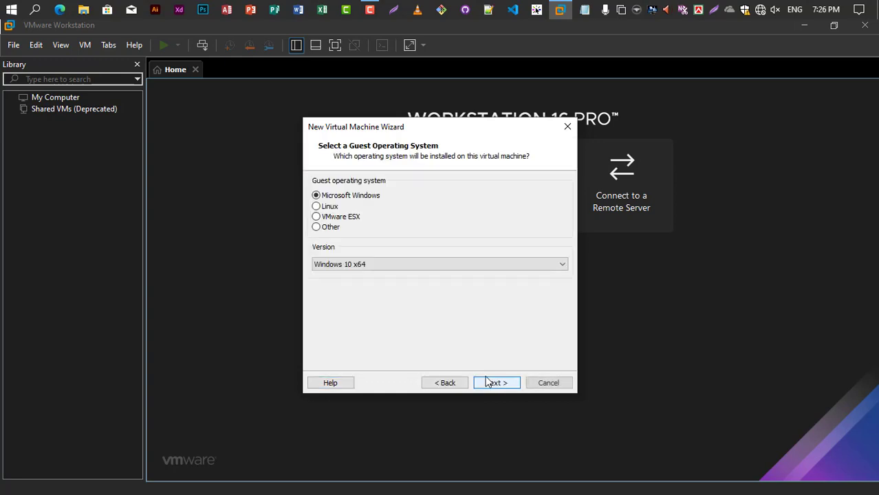
{"action": "left_click", "coordinate": [399, 266]}
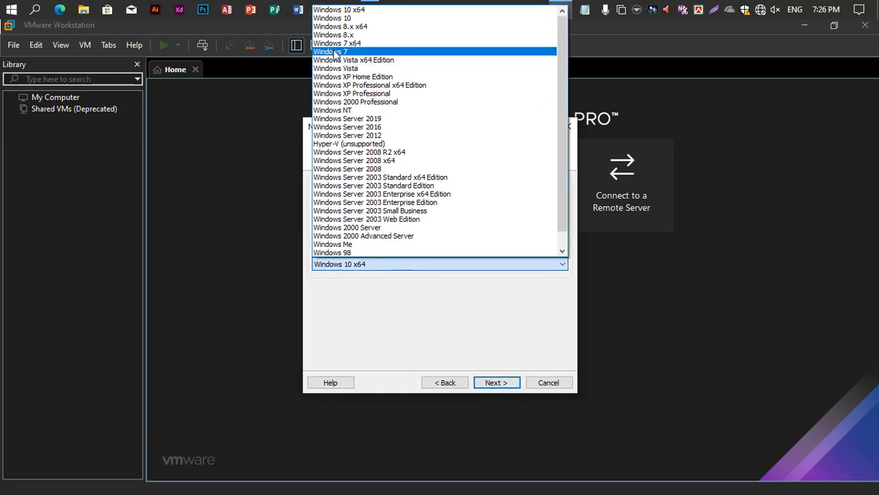
{"action": "left_click", "coordinate": [384, 44]}
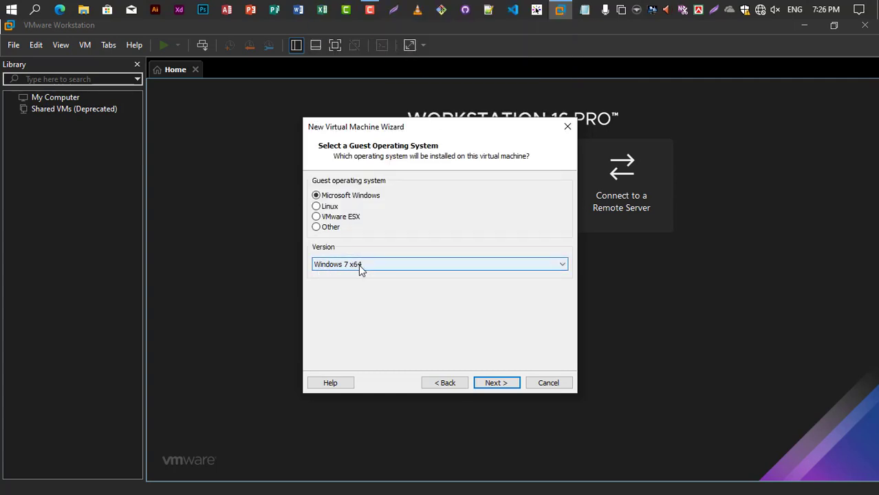
{"action": "left_click", "coordinate": [496, 383]}
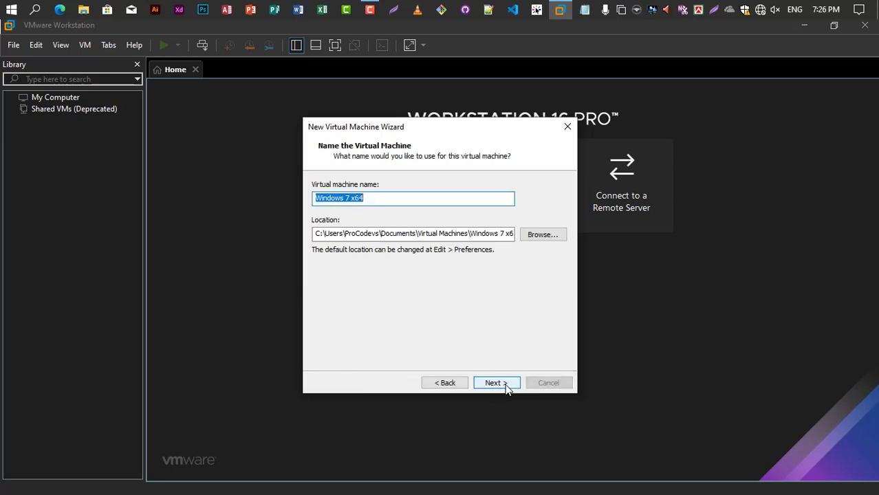
Step: Name the virtual machine Windows 7 ProCodevs and set its location to the Hacking Lab folder on drive D
{"action": "left_click", "coordinate": [368, 198]}
{"action": "left_click_drag", "start_coordinate": [368, 198], "coordinate": [347, 198]}
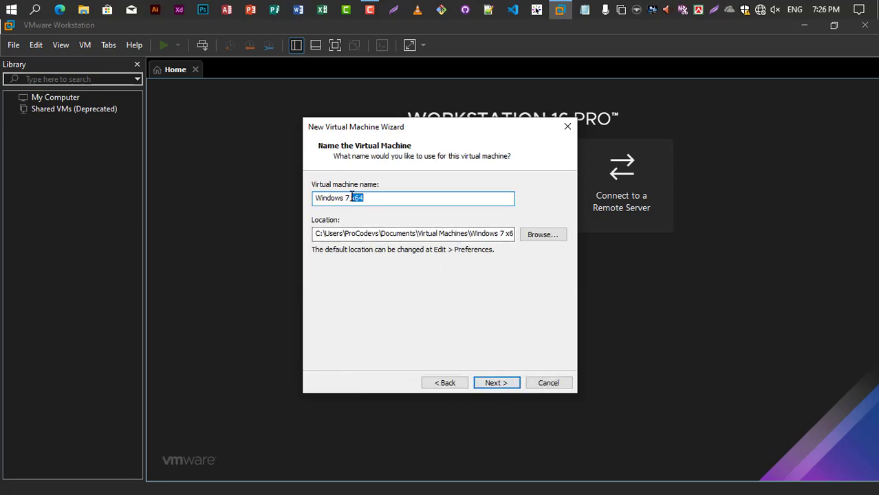
{"action": "type", "text": "ProCodevs"}
{"action": "left_click", "coordinate": [541, 234]}
{"action": "left_click_drag", "start_coordinate": [526, 232], "coordinate": [528, 270]}
{"action": "left_click", "coordinate": [365, 269]}
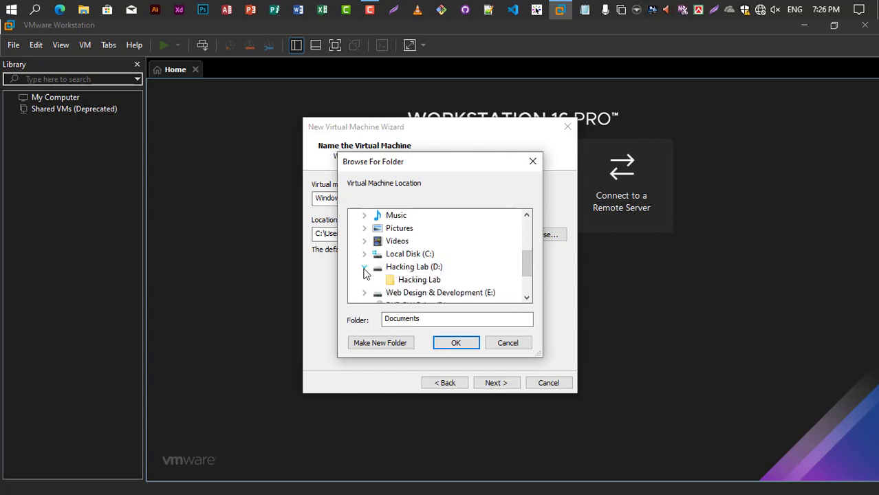
{"action": "left_click", "coordinate": [419, 280]}
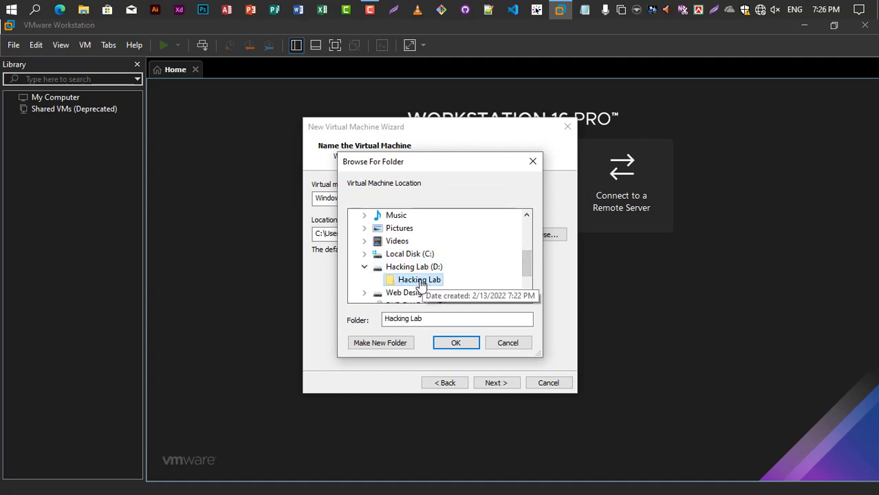
{"action": "left_click", "coordinate": [454, 343]}
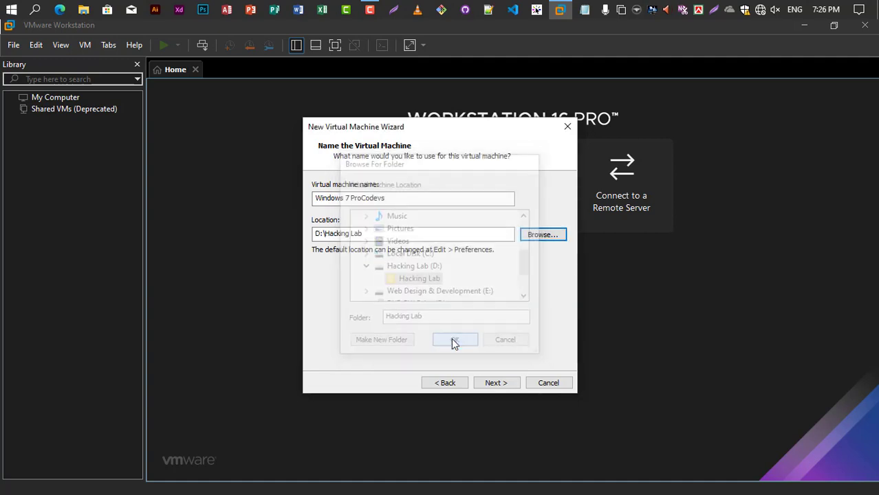
{"action": "left_click", "coordinate": [495, 384]}
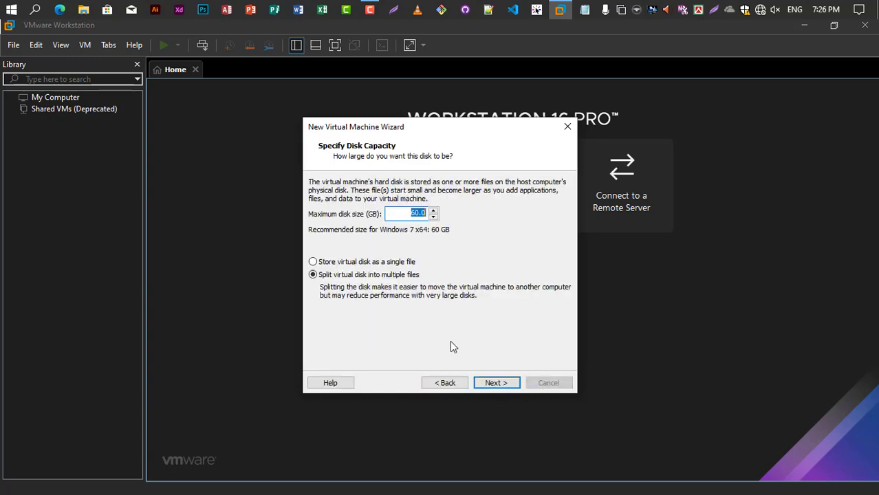
Step: Set the maximum disk size to 80 GB and accept the disk split into multiple files
{"action": "key", "text": "BackSpace"}
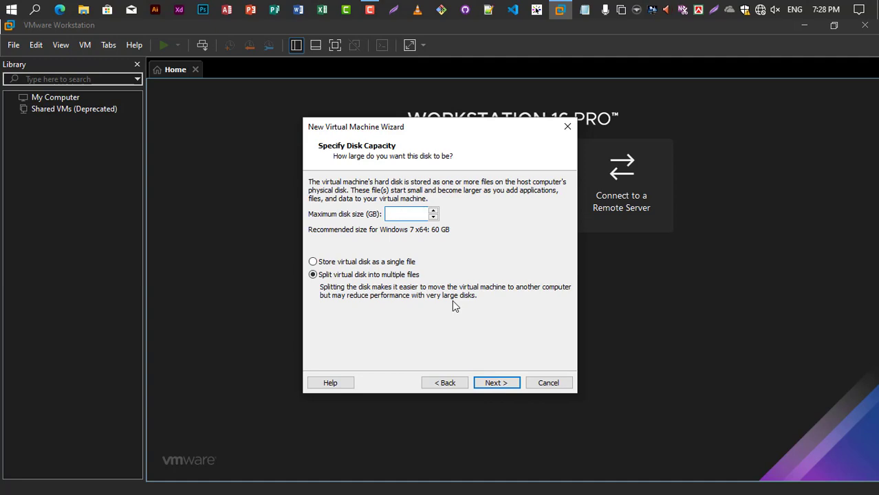
{"action": "type", "text": "80"}
{"action": "left_click", "coordinate": [496, 386]}
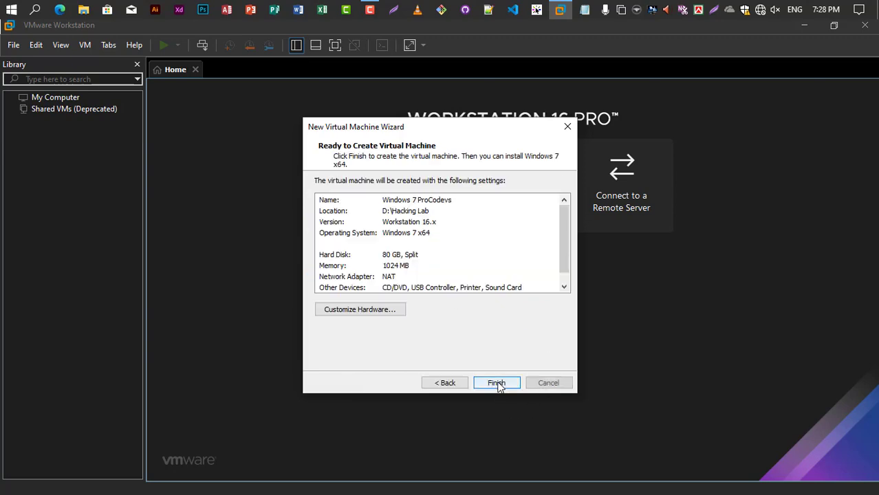
Step: Customize the hardware with 2048 MB of memory and 2 cores per processor
{"action": "left_click", "coordinate": [377, 315]}
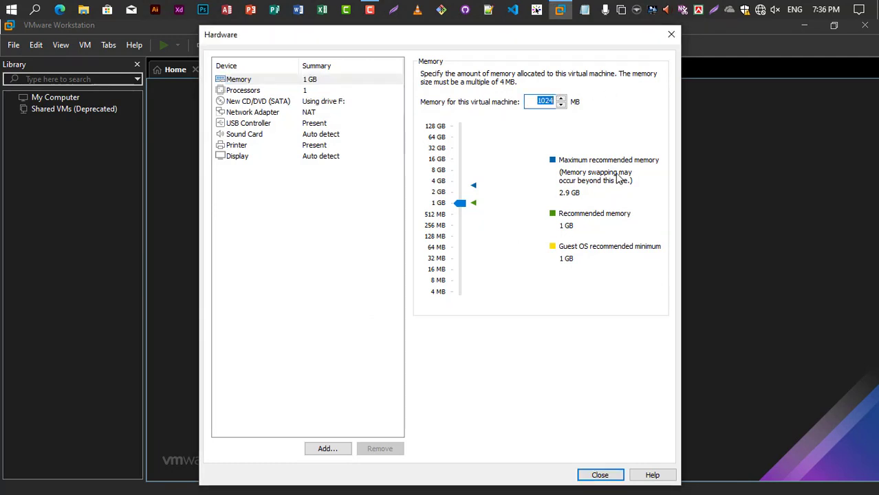
{"action": "type", "text": "2048"}
{"action": "left_click", "coordinate": [255, 92]}
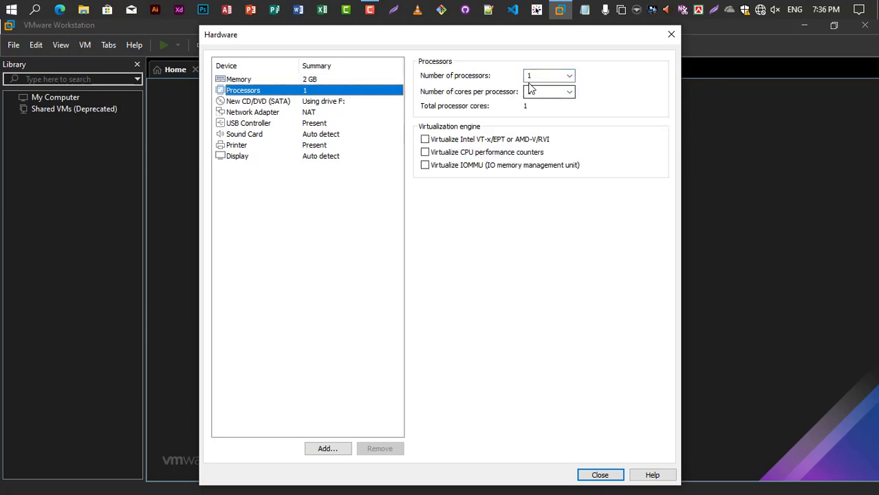
{"action": "left_click", "coordinate": [570, 92]}
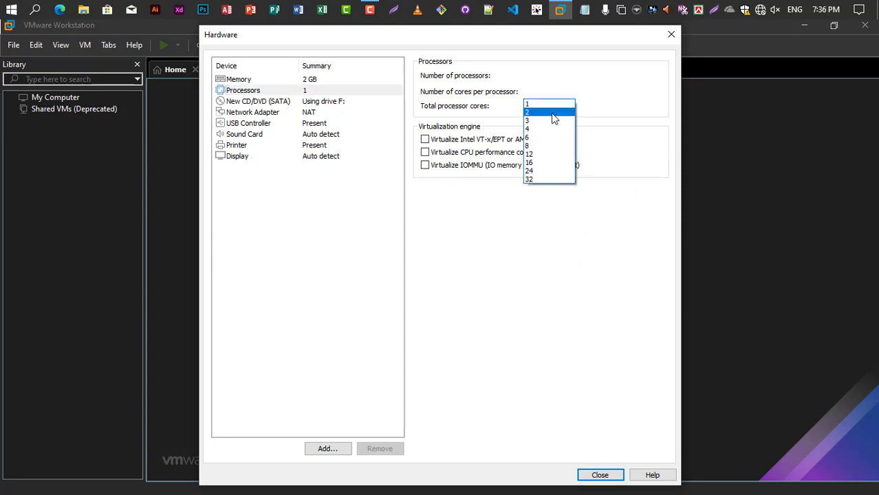
{"action": "left_click", "coordinate": [553, 115]}
Step: Set the CD/DVD drive to use the ISO image "Windows 07 - 64 bit" from E:\Z-Index\New folder
{"action": "left_click", "coordinate": [244, 105]}
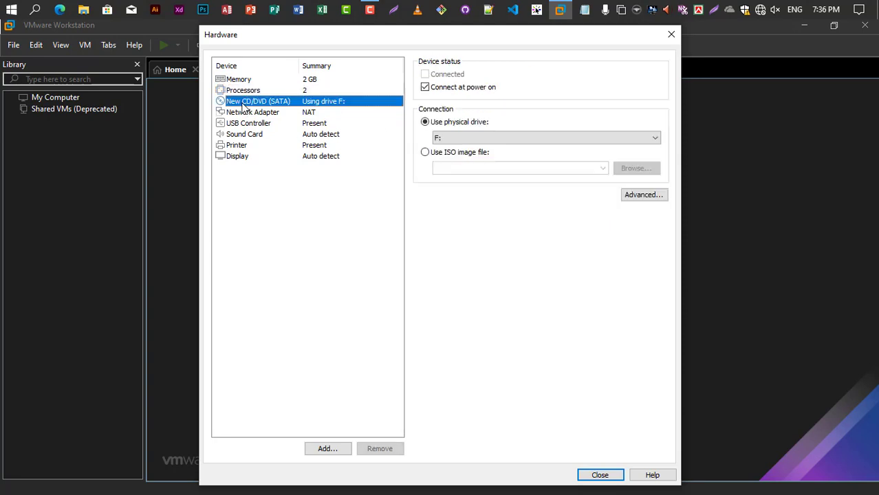
{"action": "left_click", "coordinate": [425, 153]}
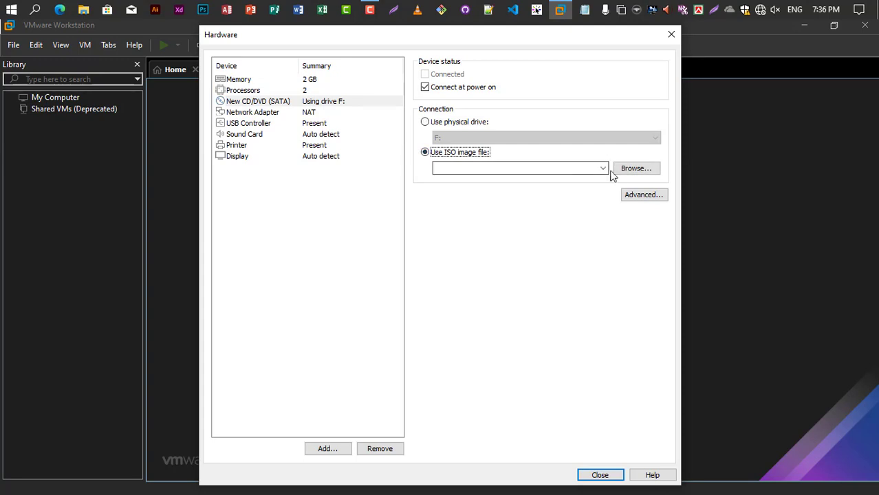
{"action": "left_click", "coordinate": [637, 168]}
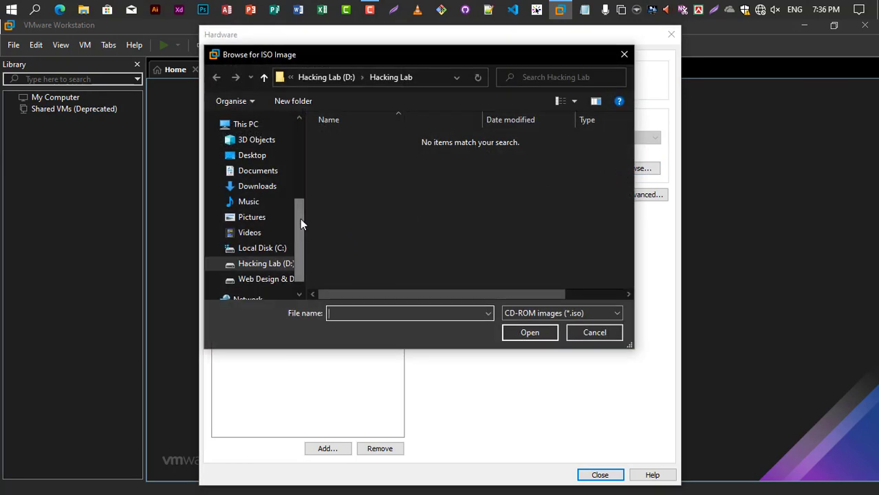
{"action": "scroll", "coordinate": [300, 219], "scroll_direction": "down", "scroll_amount": 1}
{"action": "left_click", "coordinate": [267, 258]}
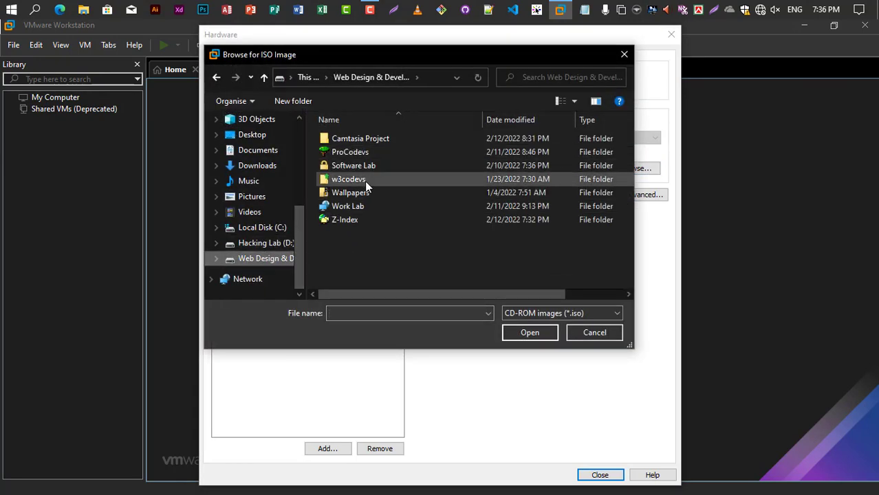
{"action": "double_click", "coordinate": [354, 218]}
{"action": "double_click", "coordinate": [347, 140]}
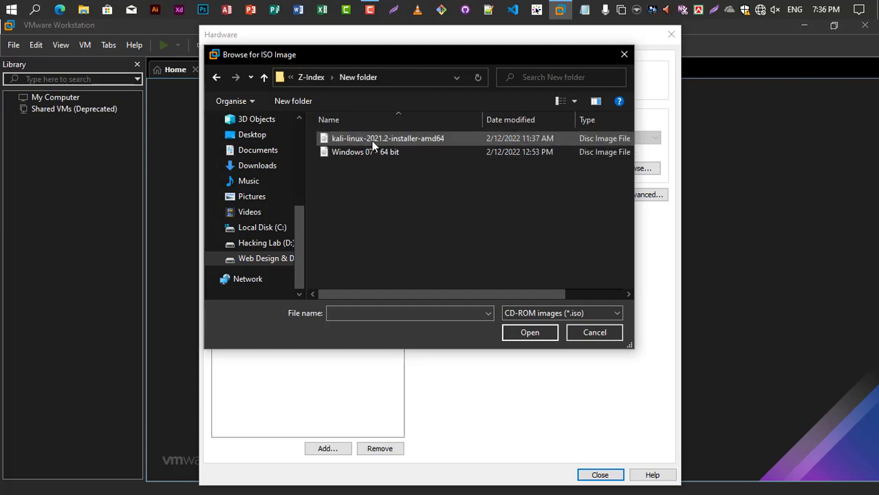
{"action": "left_click", "coordinate": [348, 151]}
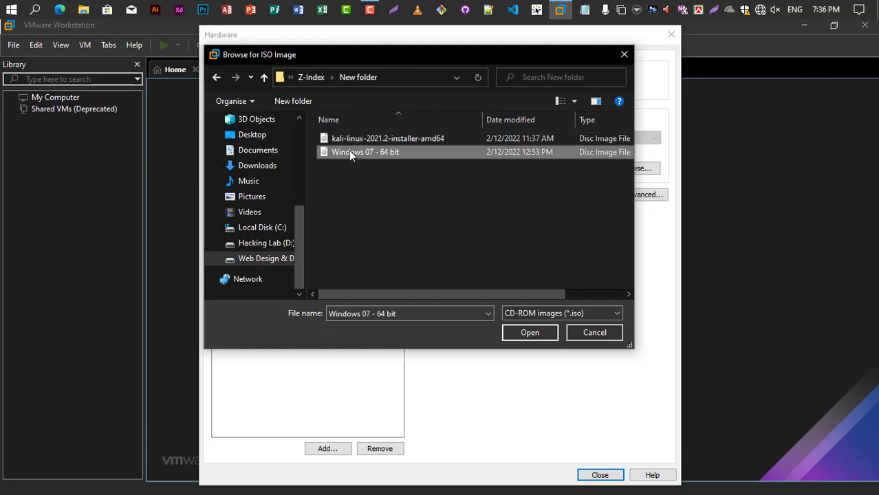
{"action": "left_click", "coordinate": [528, 333]}
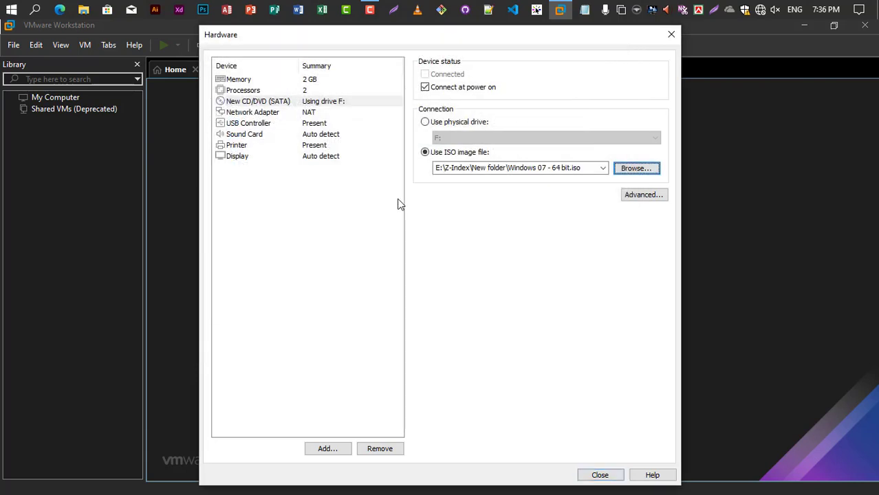
Step: Review the network adapter, USB, sound, printer and display settings, and finish creating the virtual machine
{"action": "left_click", "coordinate": [245, 113]}
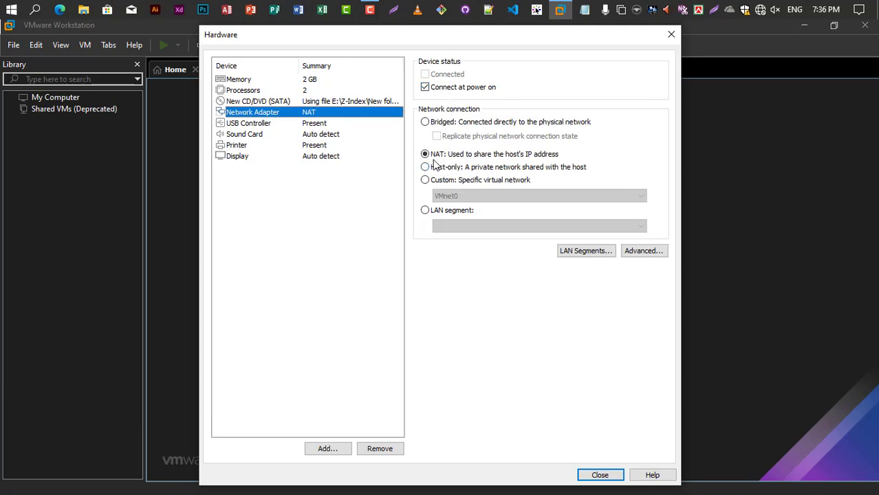
{"action": "left_click", "coordinate": [245, 125]}
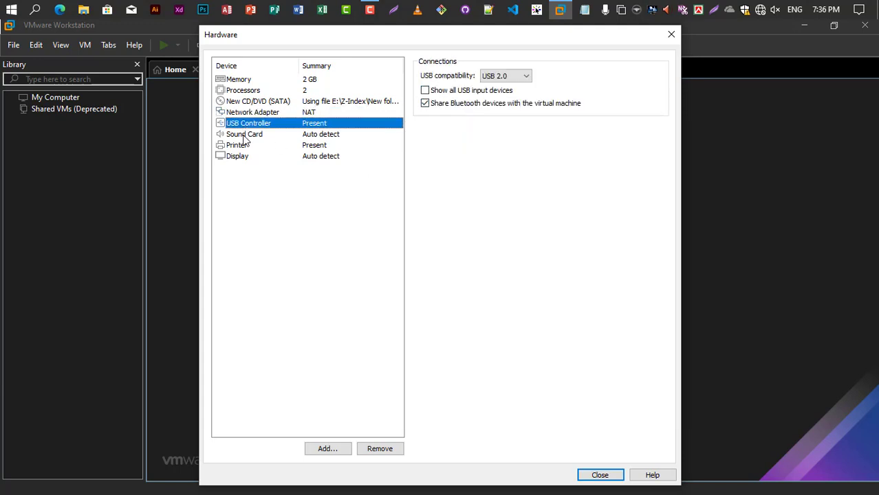
{"action": "left_click", "coordinate": [244, 136]}
{"action": "left_click", "coordinate": [239, 146]}
{"action": "left_click", "coordinate": [241, 158]}
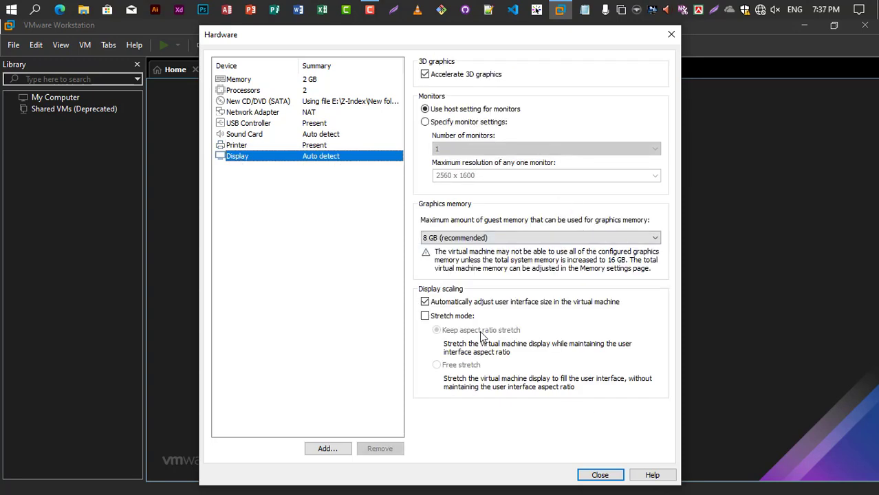
{"action": "left_click", "coordinate": [590, 475]}
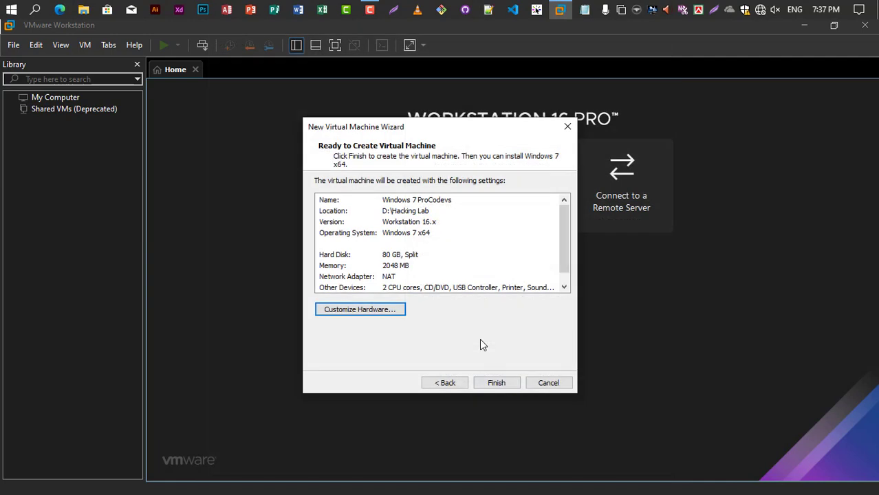
{"action": "left_click", "coordinate": [492, 383]}
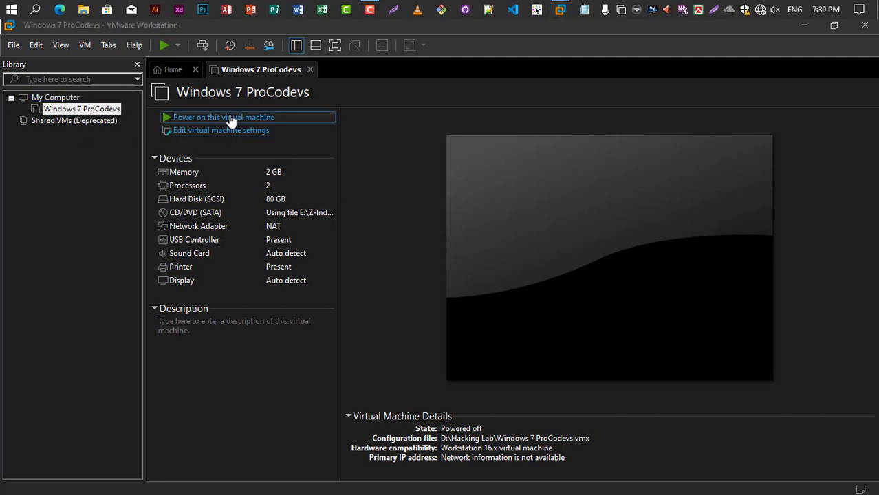
Step: Power on the Windows 7 ProCodevs virtual machine and start the Windows 7 installation
{"action": "left_click", "coordinate": [244, 119]}
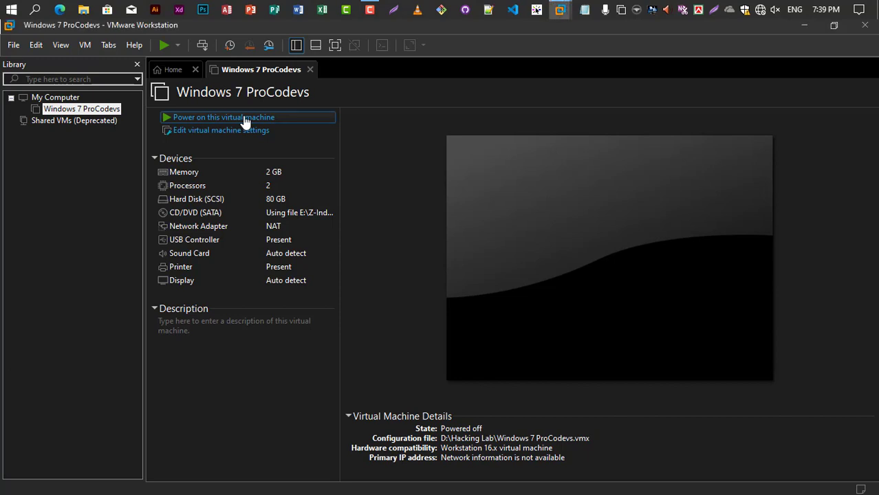
{"action": "left_click", "coordinate": [279, 125]}
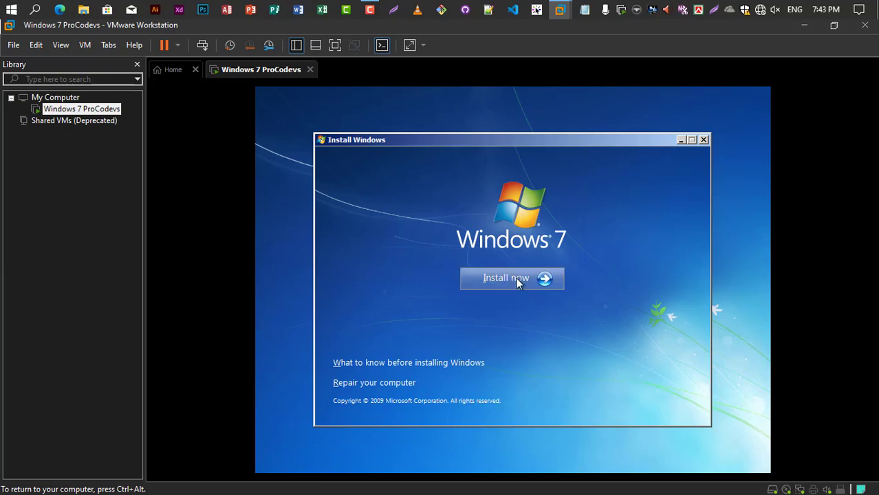
{"action": "left_click", "coordinate": [517, 280]}
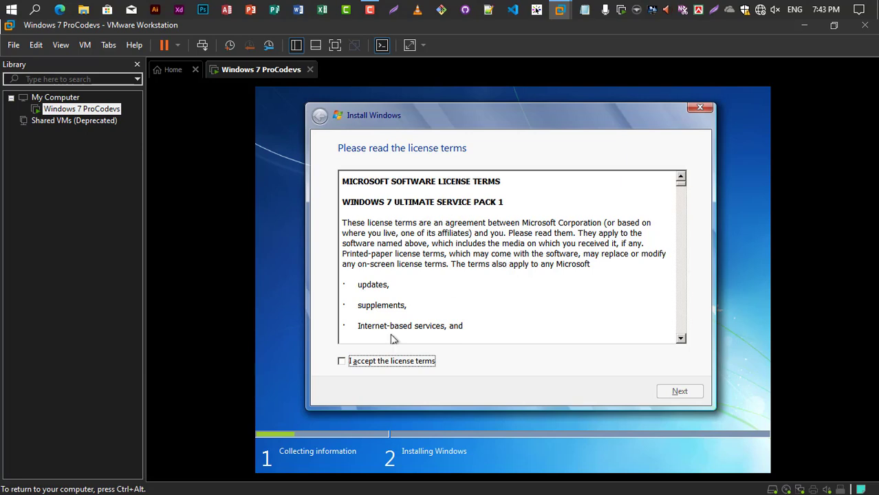
Step: Accept the license terms and run a custom installation of Windows on the Disk 0 unallocated space
{"action": "left_click", "coordinate": [342, 362]}
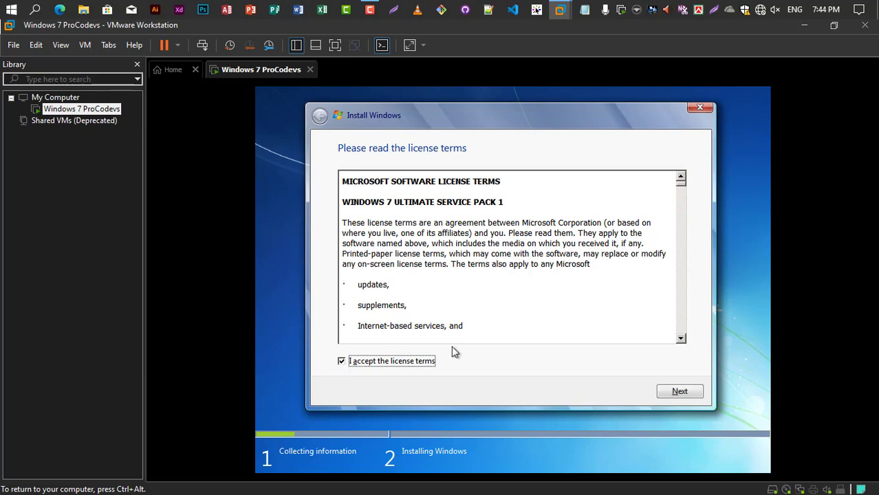
{"action": "left_click", "coordinate": [680, 391]}
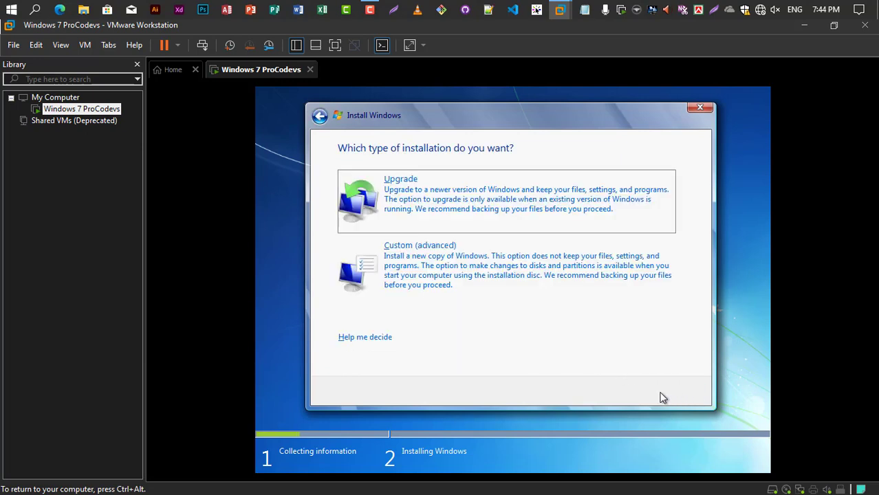
{"action": "left_click", "coordinate": [489, 267]}
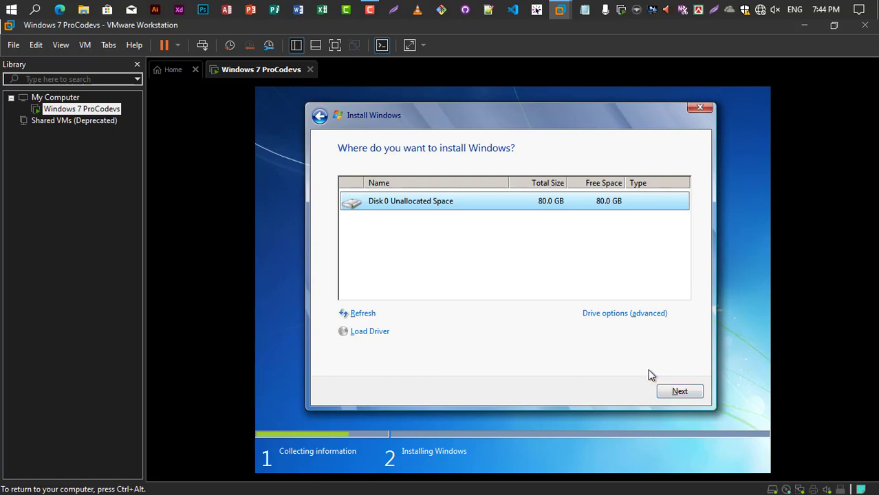
{"action": "left_click", "coordinate": [680, 390]}
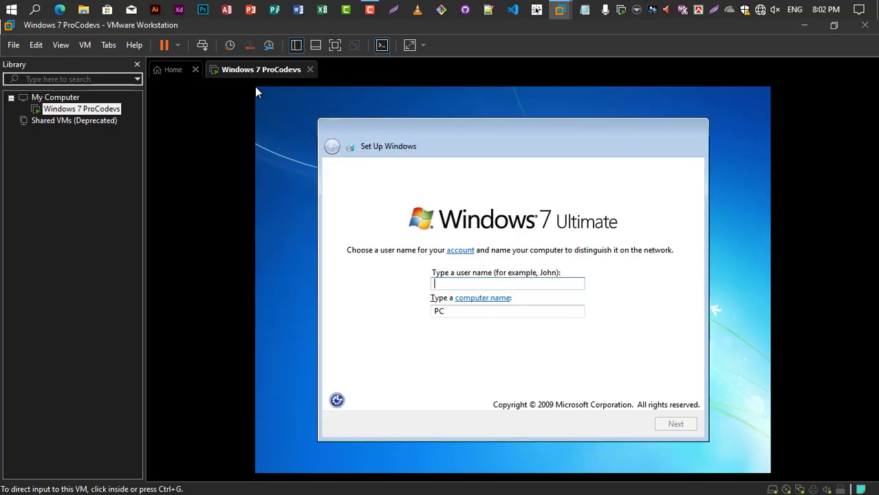
Step: Set the Windows user name to ProCodevs, keep the matching computer name ProCodevs-PC, and continue the setup
{"action": "left_click", "coordinate": [549, 284]}
{"action": "type", "text": "Pr"}
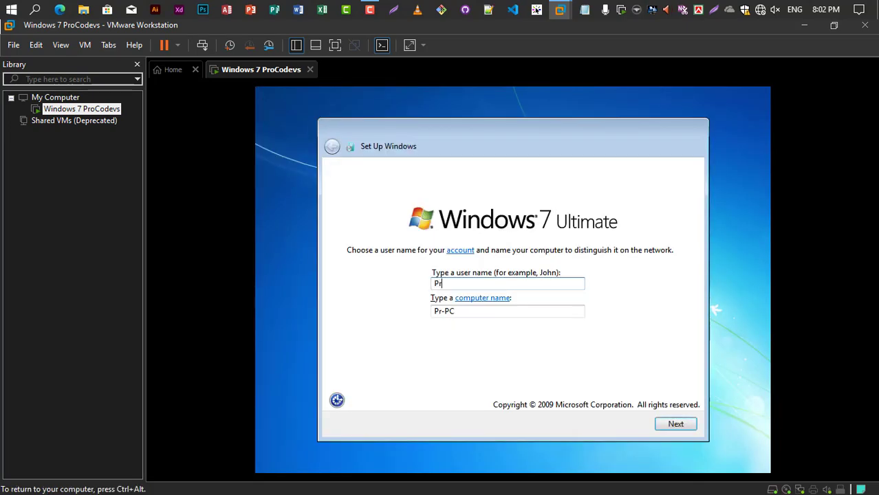
{"action": "type", "text": "oCodevs"}
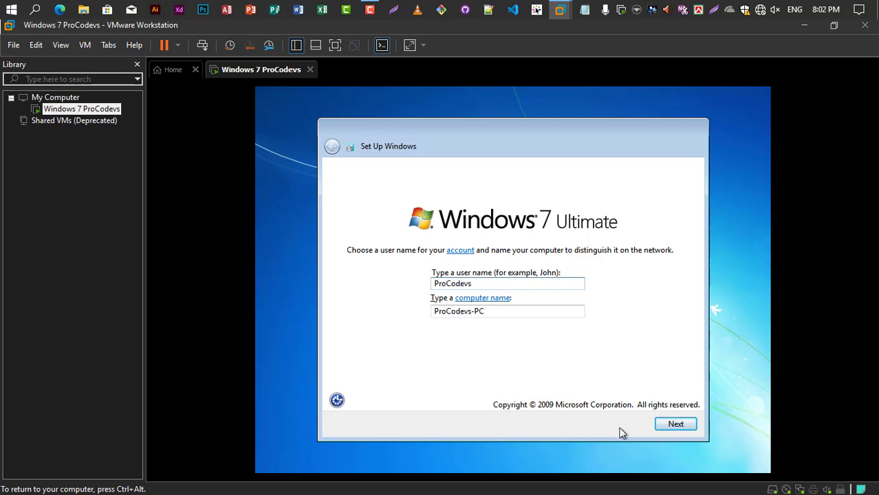
{"action": "left_click", "coordinate": [679, 424]}
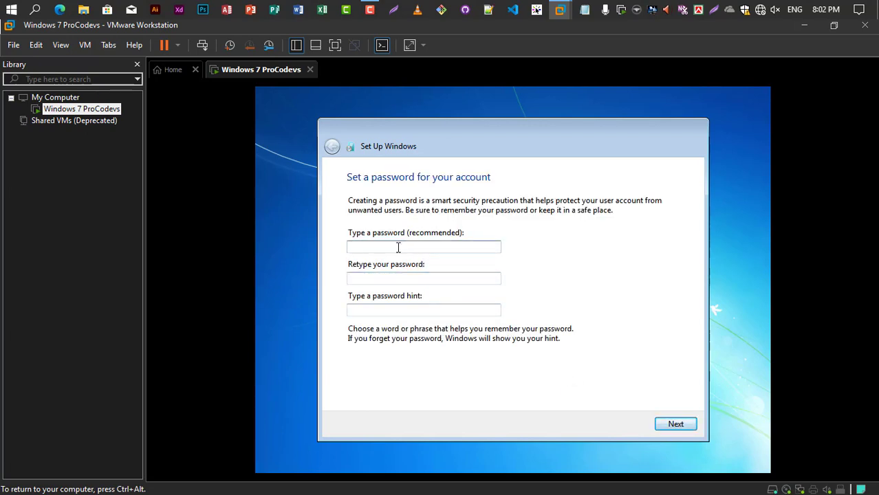
Step: Enter and confirm the account password, set the password hint to ProCodevs, and continue
{"action": "type", "text": "1"}
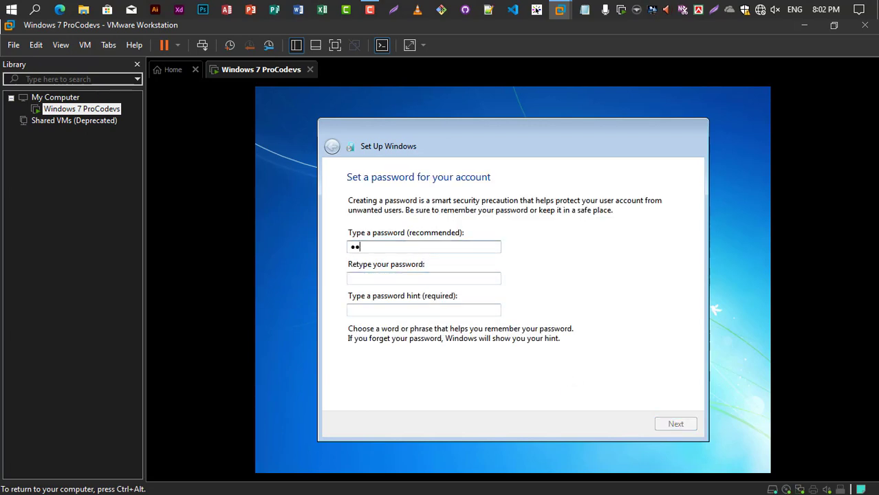
{"action": "left_click", "coordinate": [356, 276]}
{"action": "type", "text": "1"}
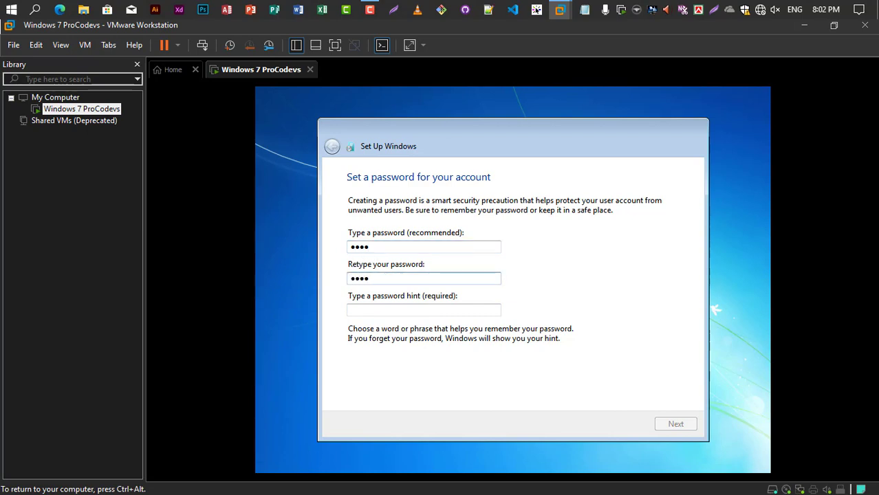
{"action": "left_click", "coordinate": [369, 311]}
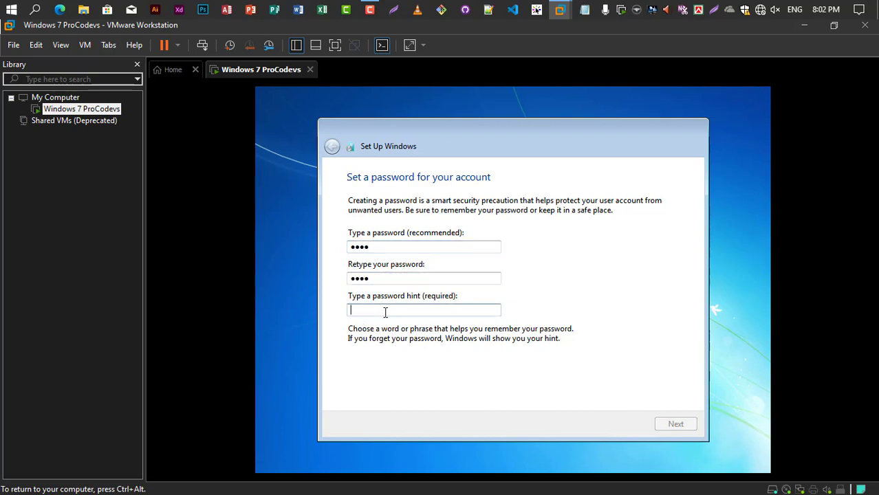
{"action": "type", "text": "ProCodevs"}
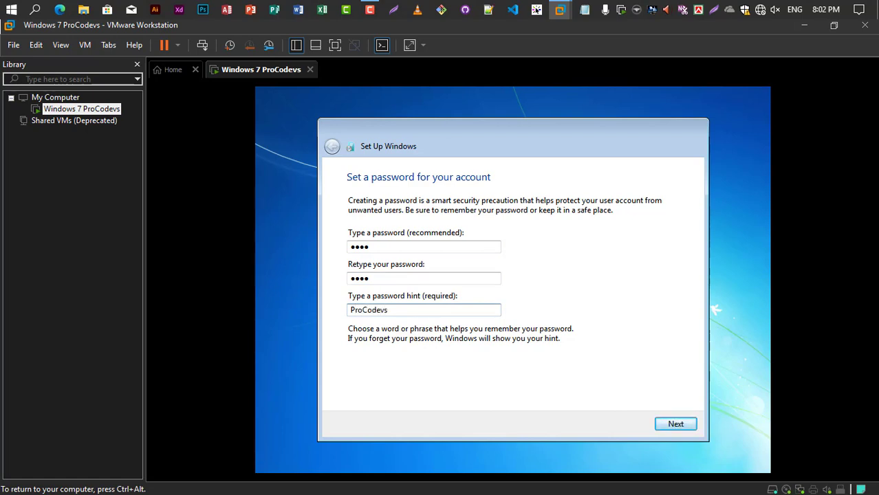
{"action": "left_click", "coordinate": [681, 425]}
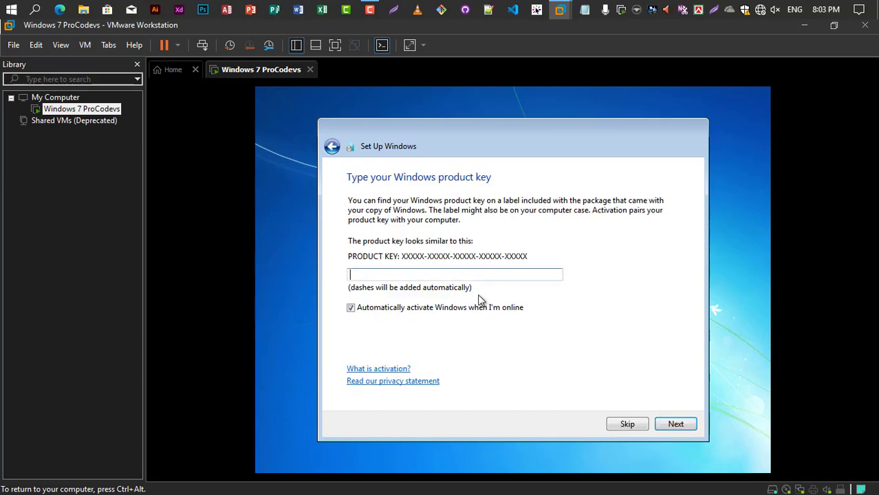
Step: Complete Windows setup without a product key, using important updates only, the default Pacific time settings and the Home network location
{"action": "left_click", "coordinate": [627, 424]}
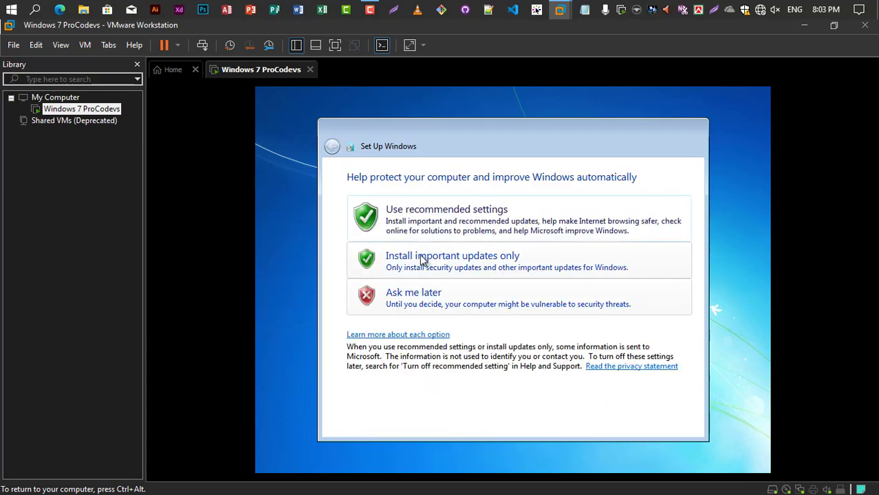
{"action": "left_click", "coordinate": [481, 260]}
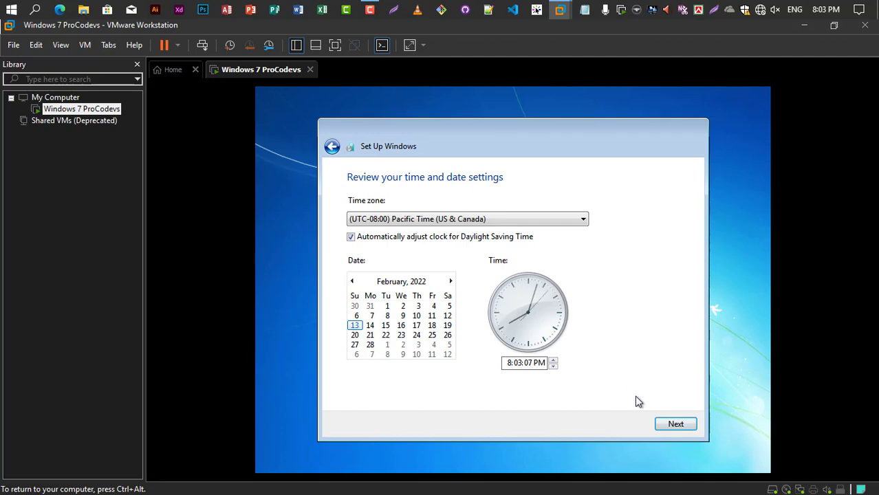
{"action": "left_click", "coordinate": [673, 424]}
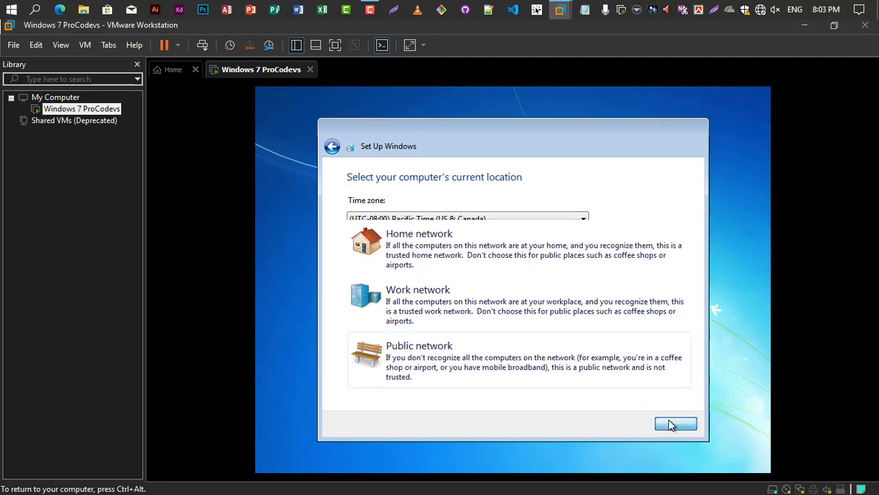
{"action": "left_click", "coordinate": [429, 247]}
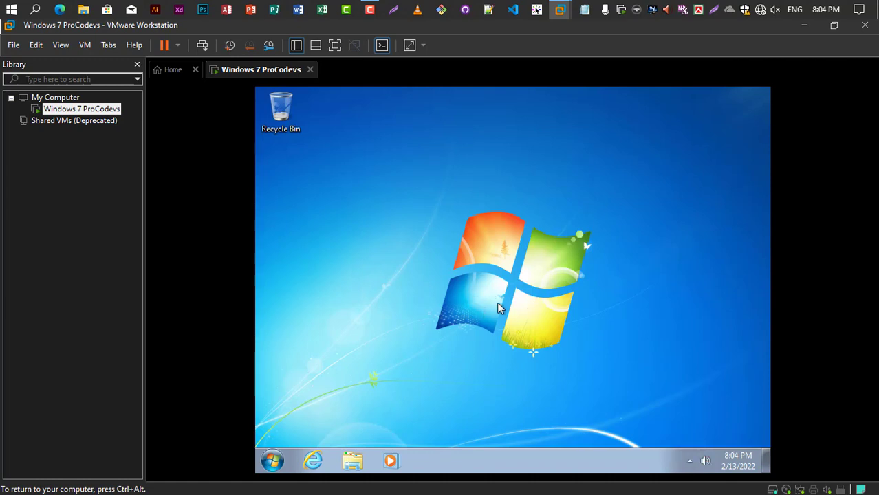
Step: Show the Computer, User's Files, Network and Control Panel icons on the Windows 7 desktop and close the Personalization window
{"action": "right_click", "coordinate": [419, 194]}
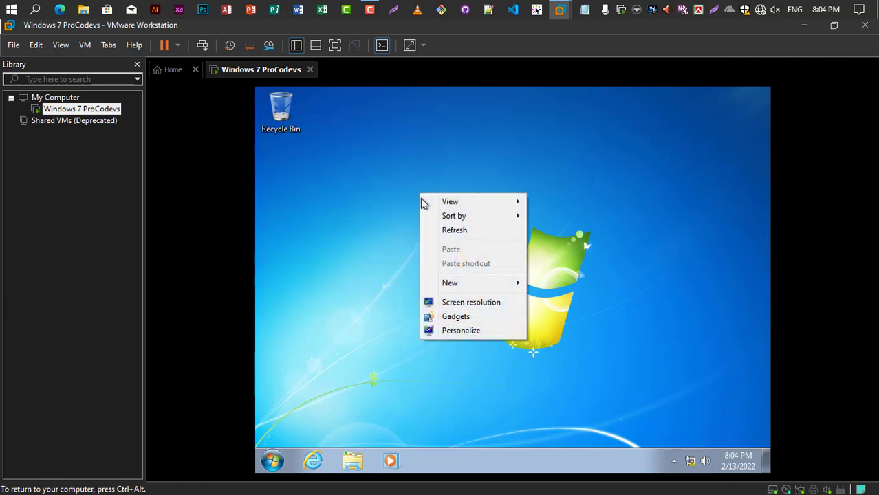
{"action": "left_click", "coordinate": [465, 331]}
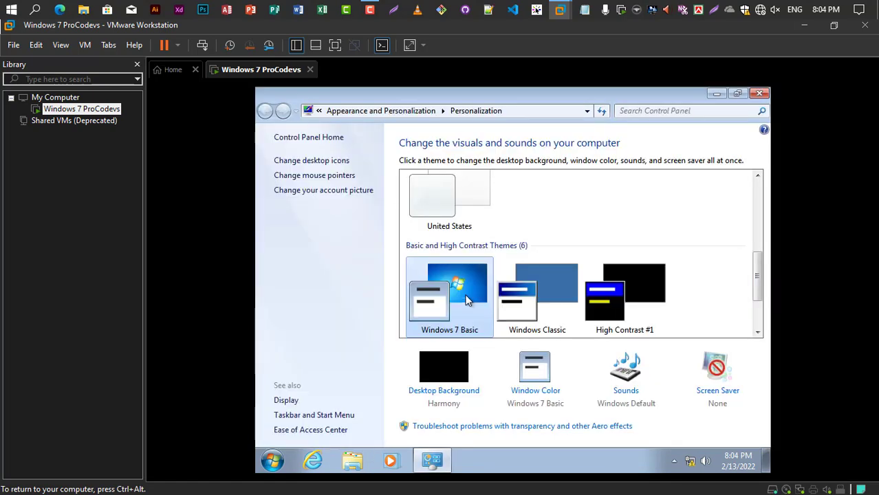
{"action": "left_click", "coordinate": [313, 163]}
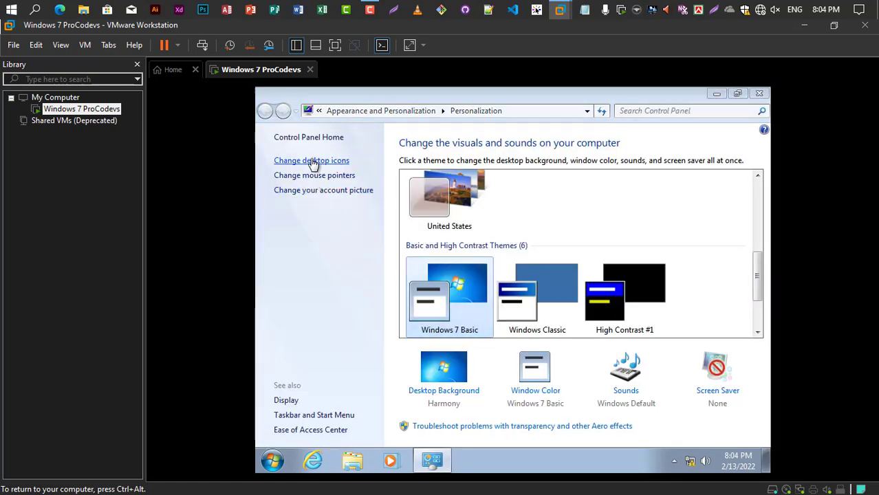
{"action": "left_click", "coordinate": [363, 209]}
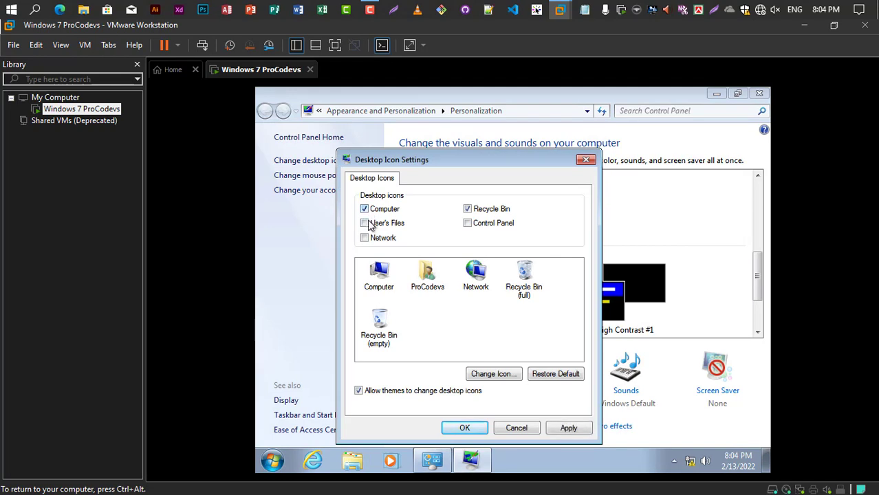
{"action": "left_click", "coordinate": [364, 223]}
{"action": "left_click", "coordinate": [364, 237]}
{"action": "left_click", "coordinate": [468, 224]}
{"action": "left_click", "coordinate": [568, 428]}
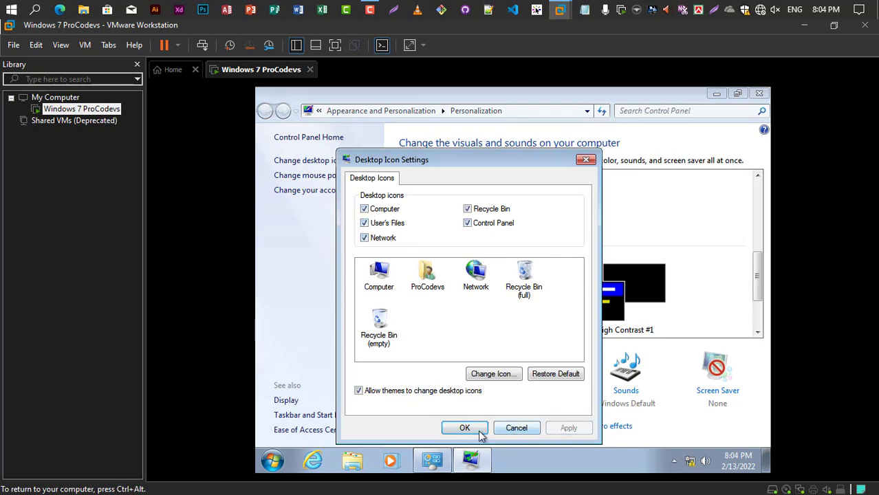
{"action": "left_click", "coordinate": [462, 428]}
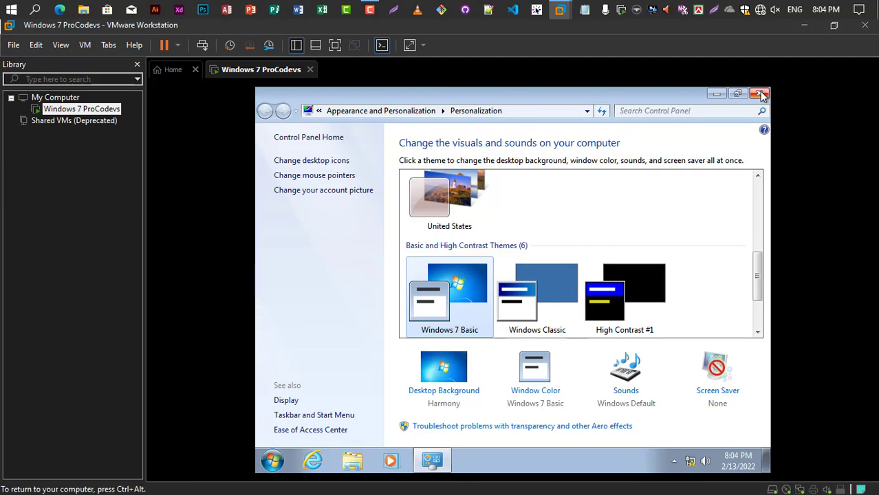
{"action": "left_click", "coordinate": [761, 93]}
Step: Switch the desktop icons to the small icon view
{"action": "right_click", "coordinate": [347, 150]}
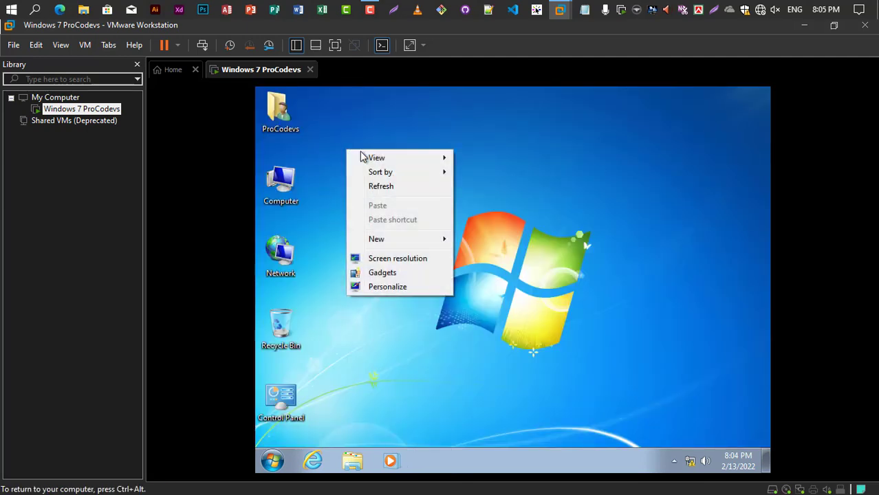
{"action": "mouse_move", "coordinate": [417, 161]}
{"action": "left_click", "coordinate": [491, 187]}
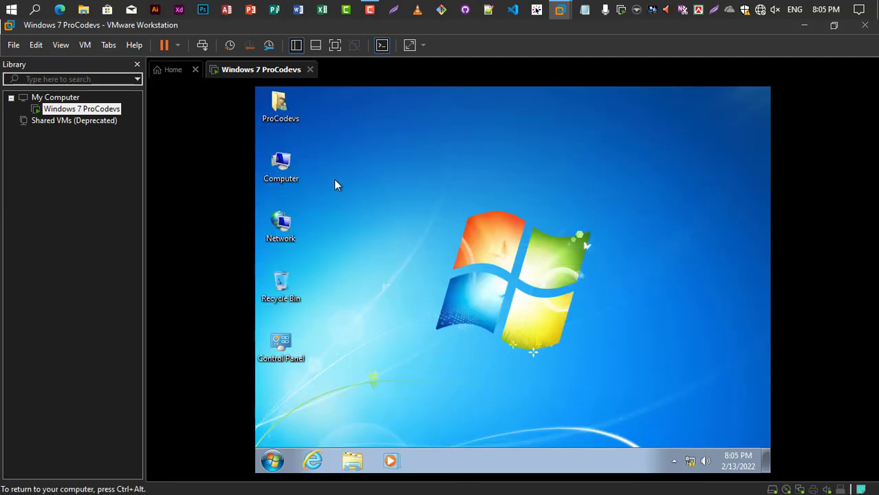
Step: Check the drives of the virtual machine in the Computer window and close it
{"action": "double_click", "coordinate": [280, 171]}
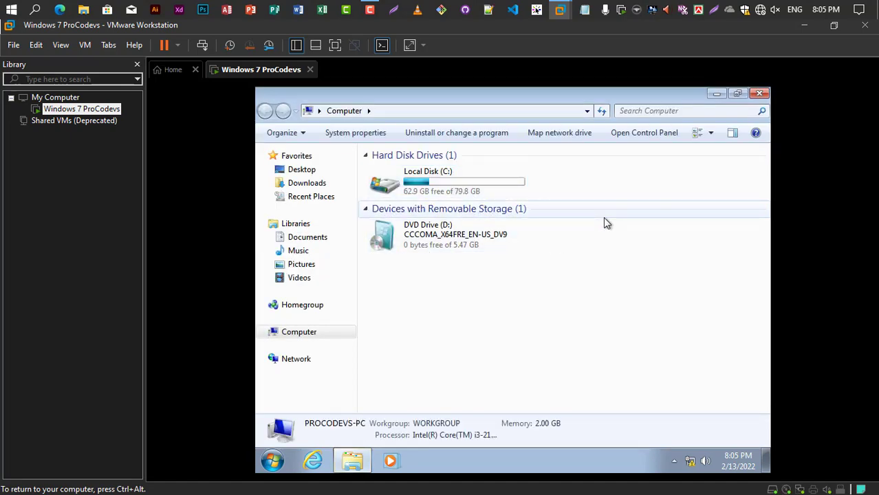
{"action": "left_click", "coordinate": [759, 94]}
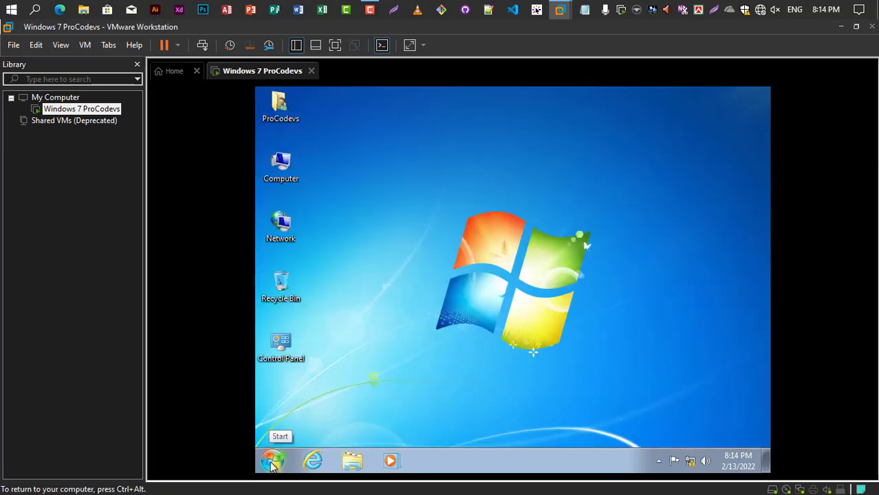
Step: Shut down Windows 7 from inside the guest, dismiss the Removable Devices hint, and close the virtual machine
{"action": "left_click", "coordinate": [272, 462]}
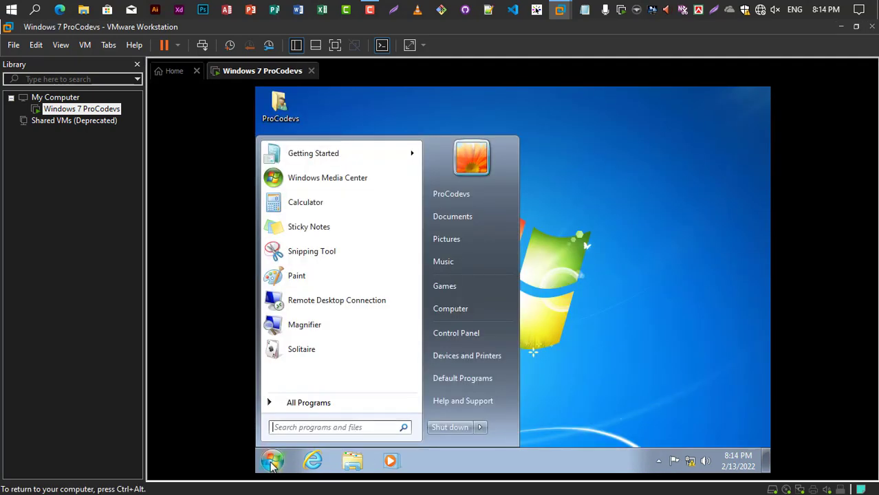
{"action": "left_click", "coordinate": [446, 425]}
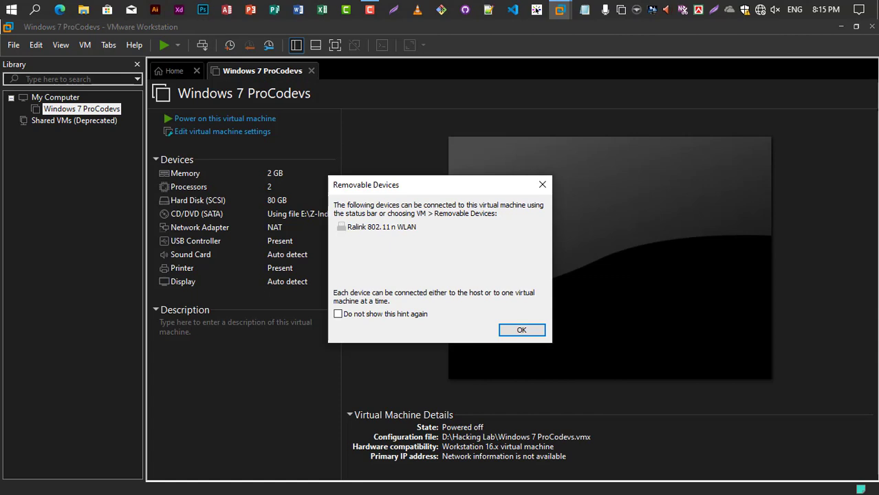
{"action": "left_click", "coordinate": [543, 184]}
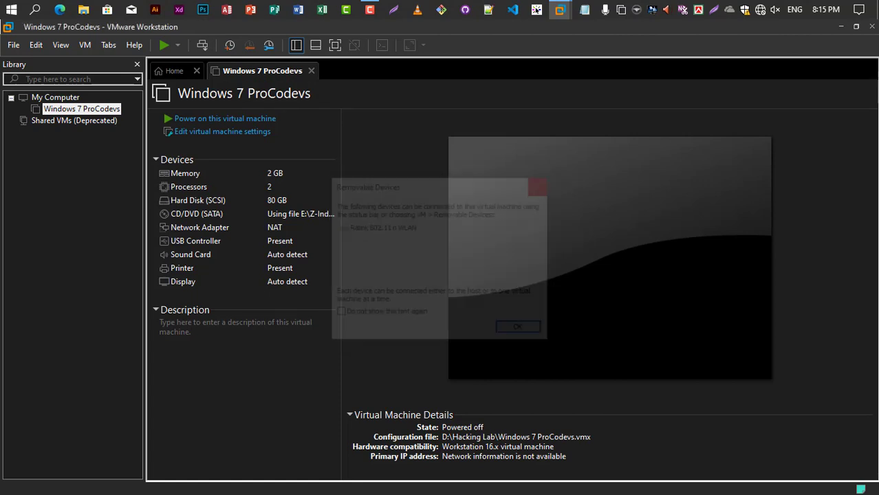
{"action": "left_click", "coordinate": [311, 71]}
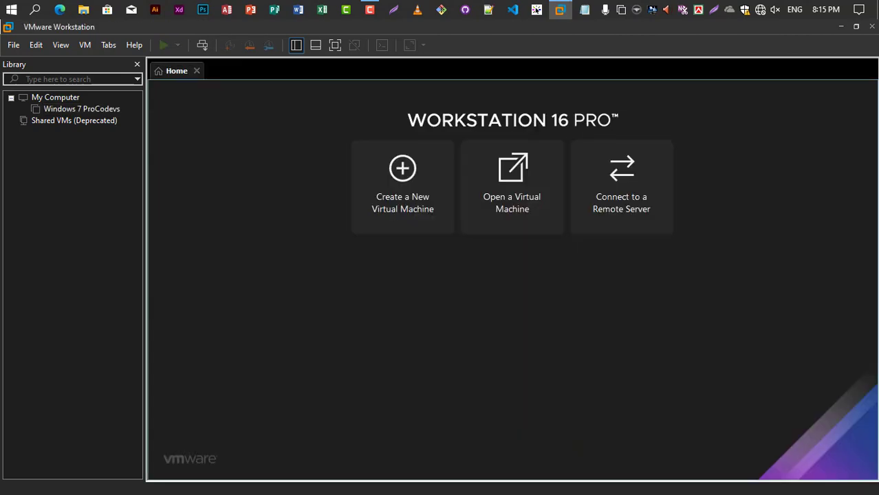
Step: Reopen and power on the Windows 7 ProCodevs virtual machine, and log in with the account password
{"action": "left_click", "coordinate": [84, 110]}
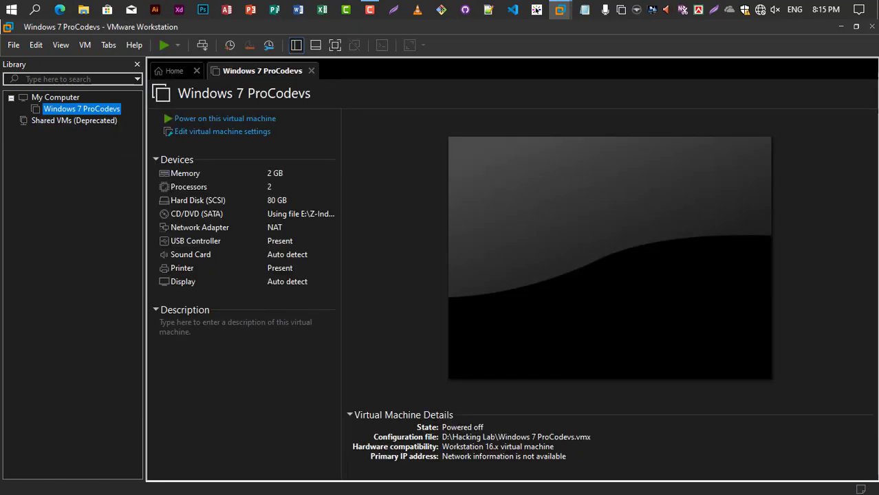
{"action": "left_click", "coordinate": [225, 119]}
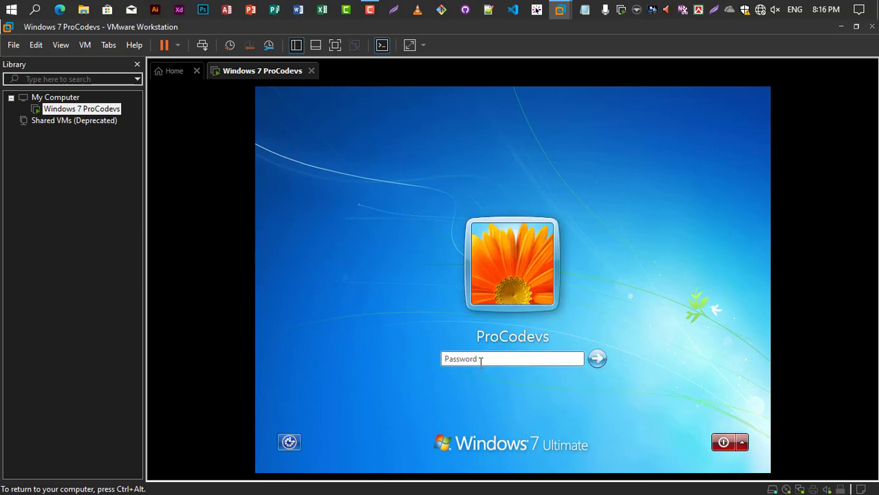
{"action": "type", "text": "****"}
{"action": "key", "text": "Return"}
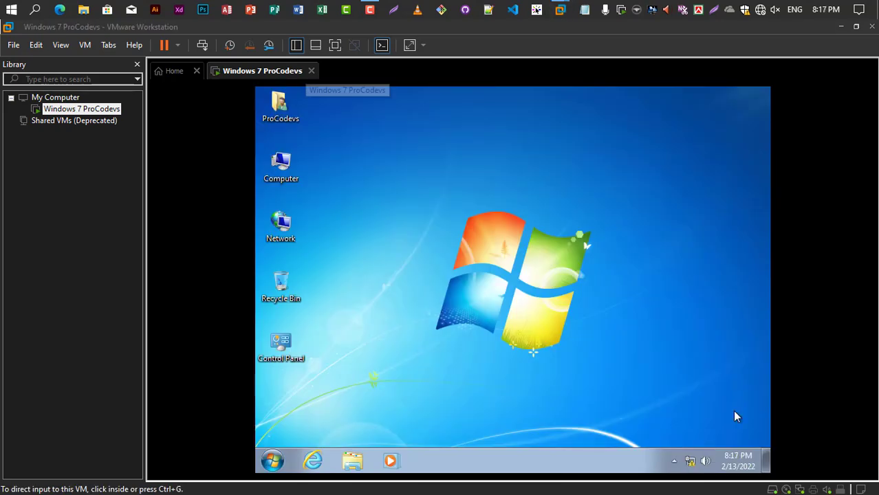
Step: Close the running Windows 7 ProCodevs virtual machine, choosing to power it off
{"action": "left_click", "coordinate": [311, 70]}
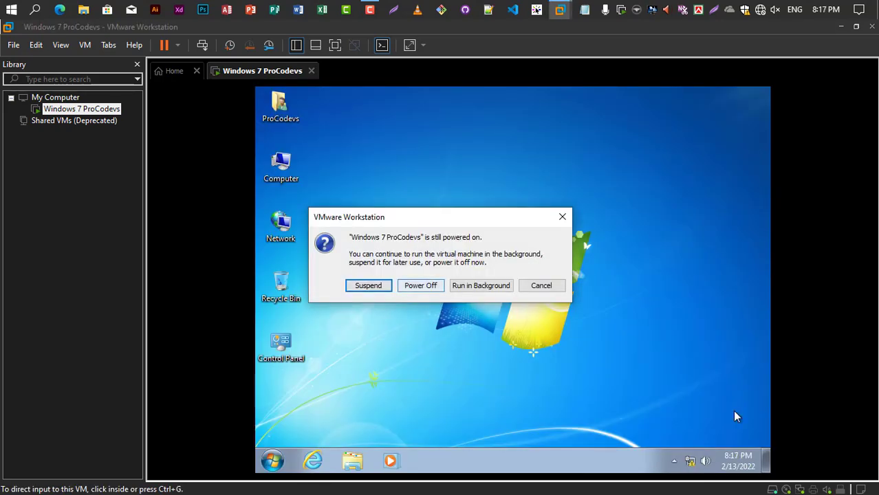
{"action": "left_click", "coordinate": [421, 286]}
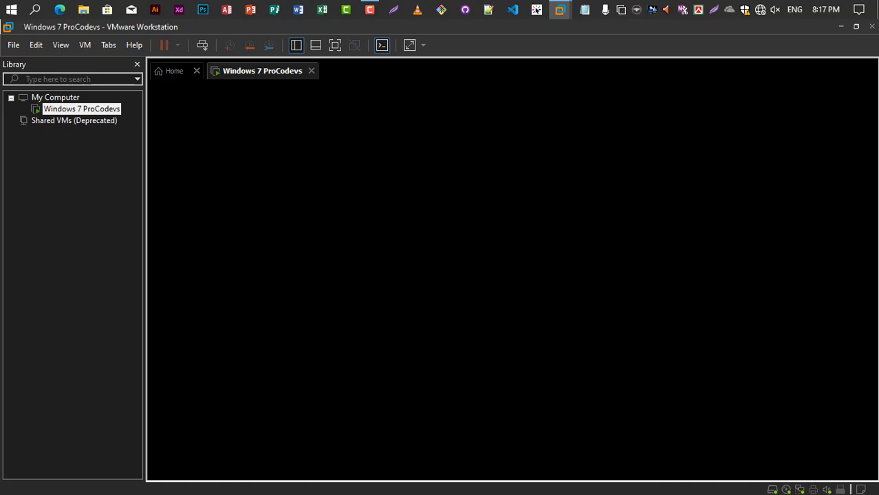